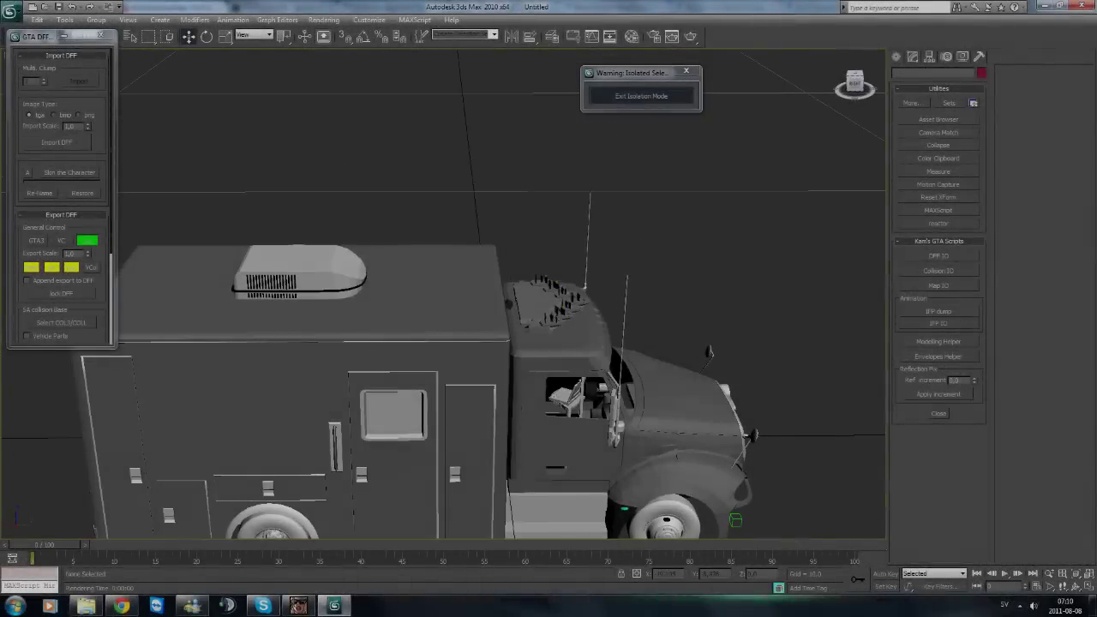
scroll(580, 286, down, 5)
scroll(683, 299, up, 3)
scroll(695, 326, up, 3)
scroll(695, 326, up, 2)
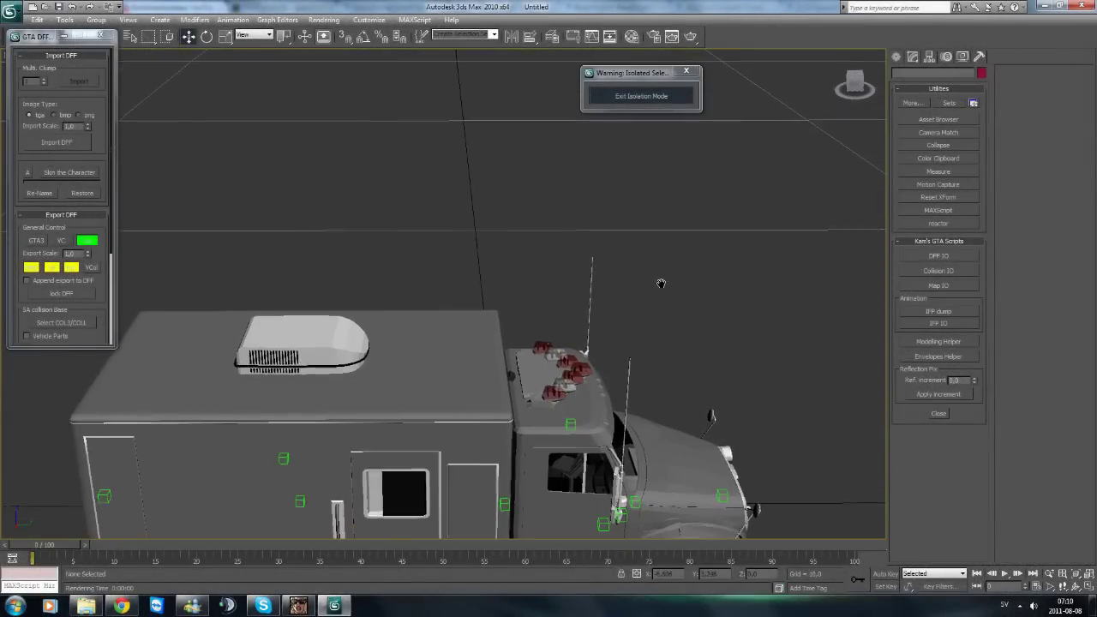
- Pan to the truck's wheels, then orbit from a front-right view over its top and sides
middle_drag(674, 296, 639, 200)
drag(872, 89, 853, 87)
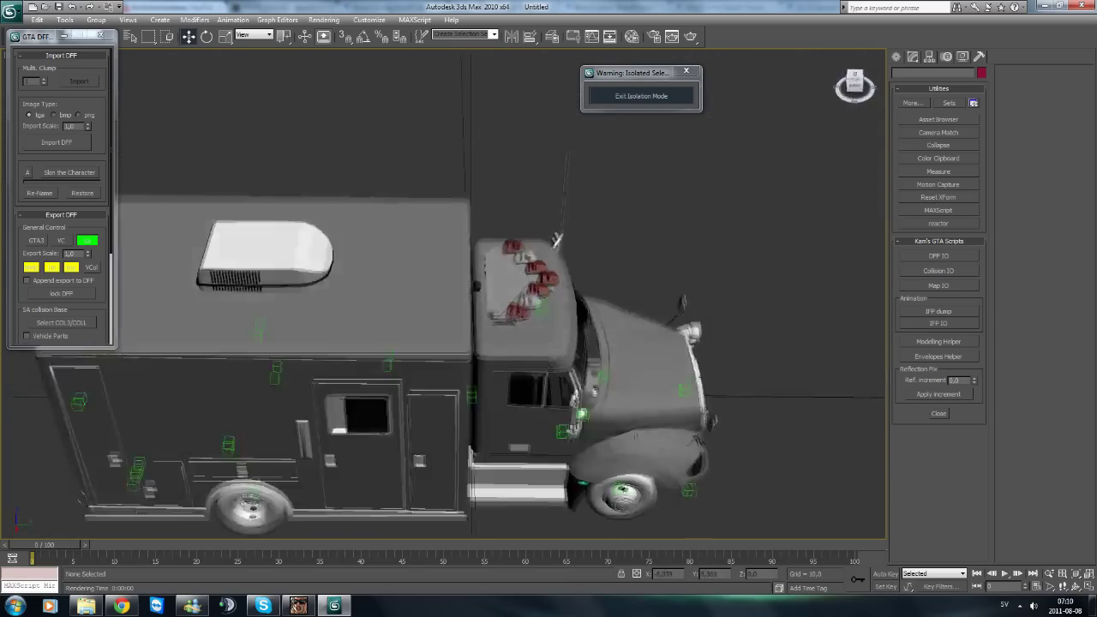
drag(853, 88, 831, 96)
scroll(446, 275, up, 5)
scroll(478, 266, up, 3)
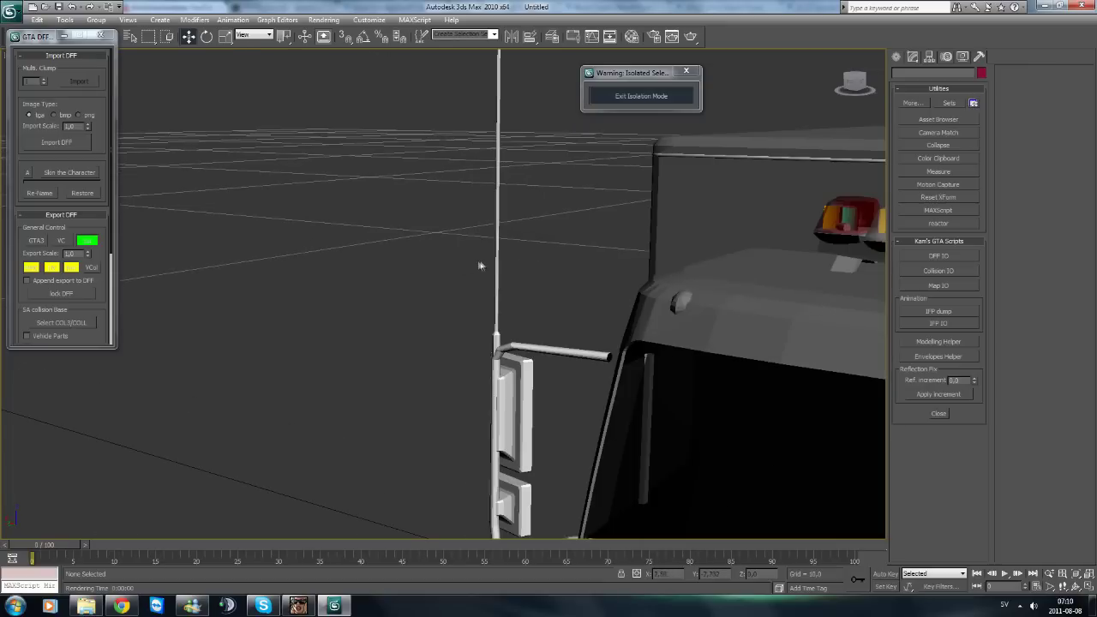
scroll(415, 330, down, 5)
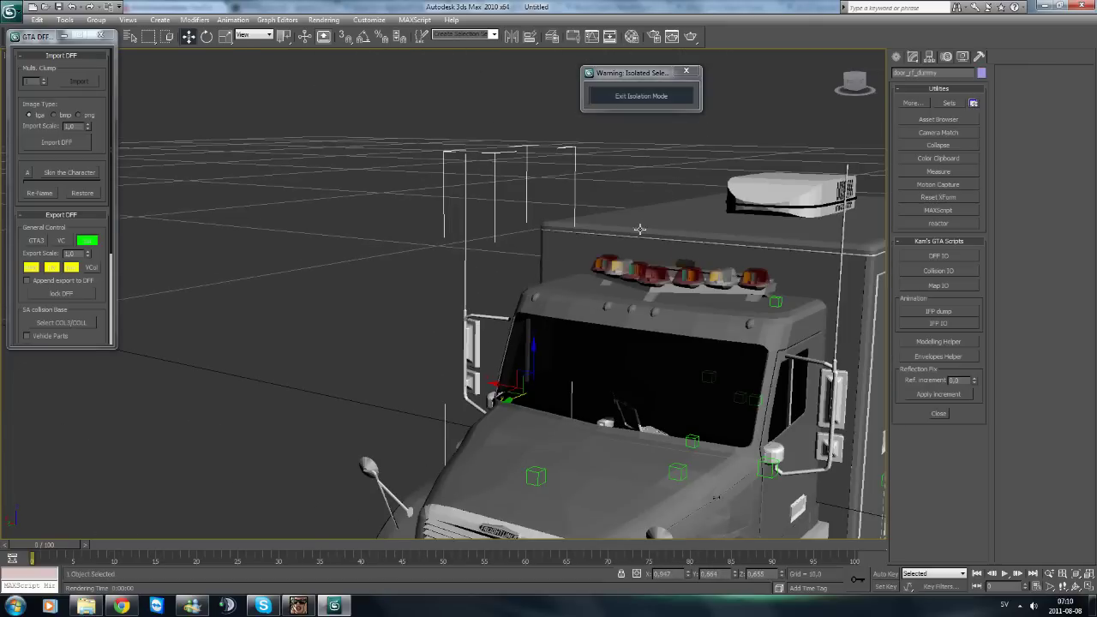
scroll(640, 229, down, 5)
- Deselect everything, recentre the truck and orbit it from front to side view
click(458, 174)
middle_drag(459, 173, 425, 164)
drag(838, 55, 489, 292)
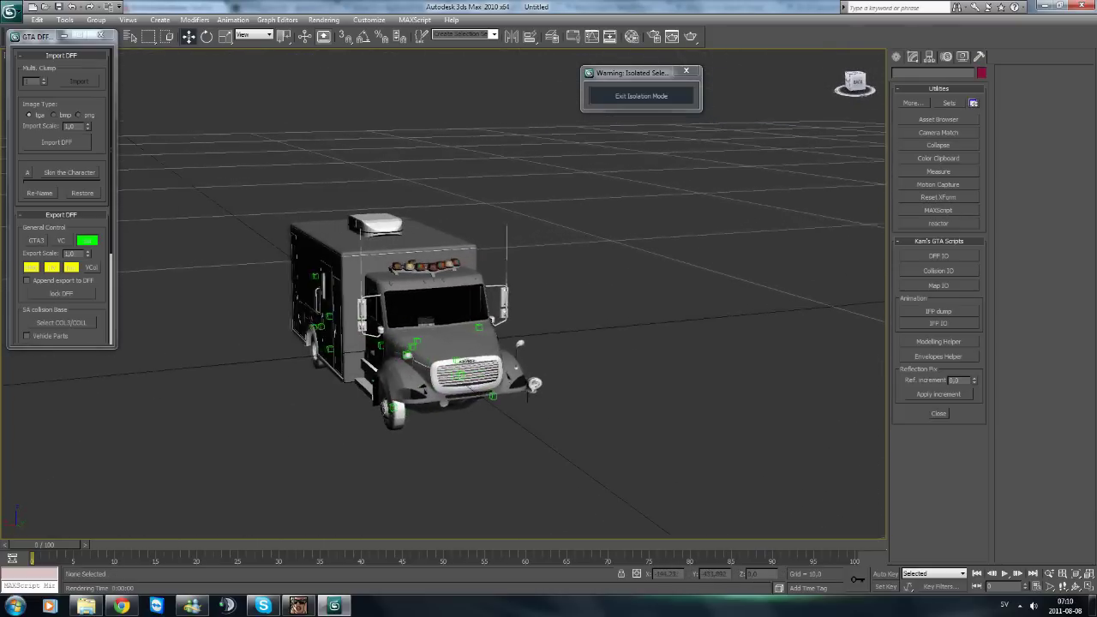
- Orbit to the ambulance's rear, select its body and apply a quad-menu display command
mouse_move(489, 293)
mouse_down()
mouse_move(412, 296)
mouse_move(387, 142)
mouse_up()
scroll(306, 346, down, 5)
scroll(518, 280, up, 8)
click(466, 356)
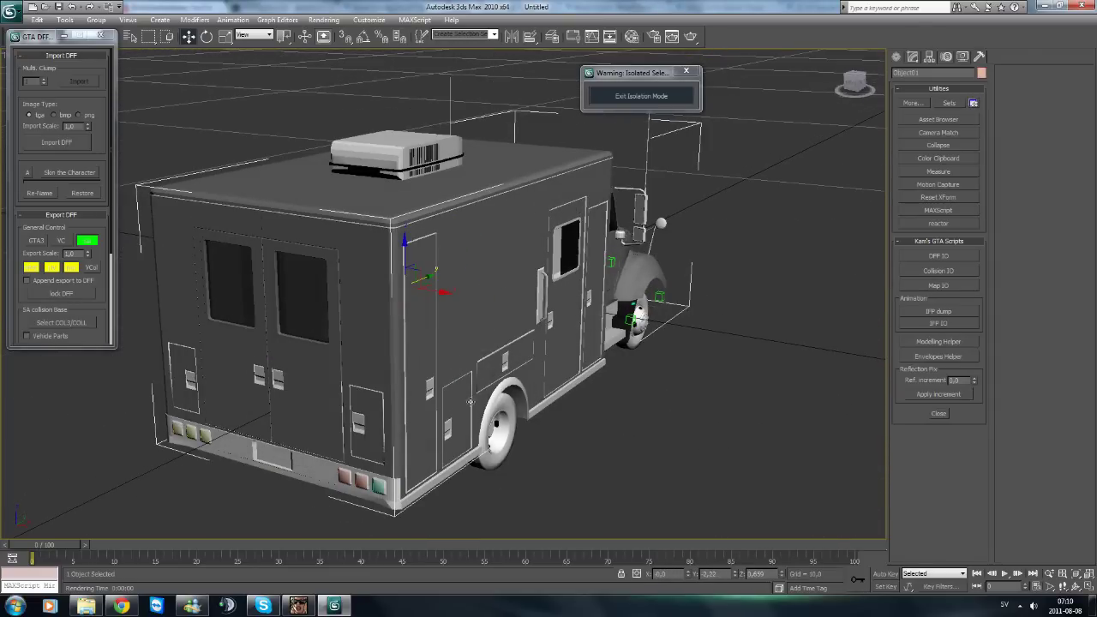
right_click(485, 281)
click(501, 262)
scroll(455, 258, down, 1)
scroll(464, 256, down, 3)
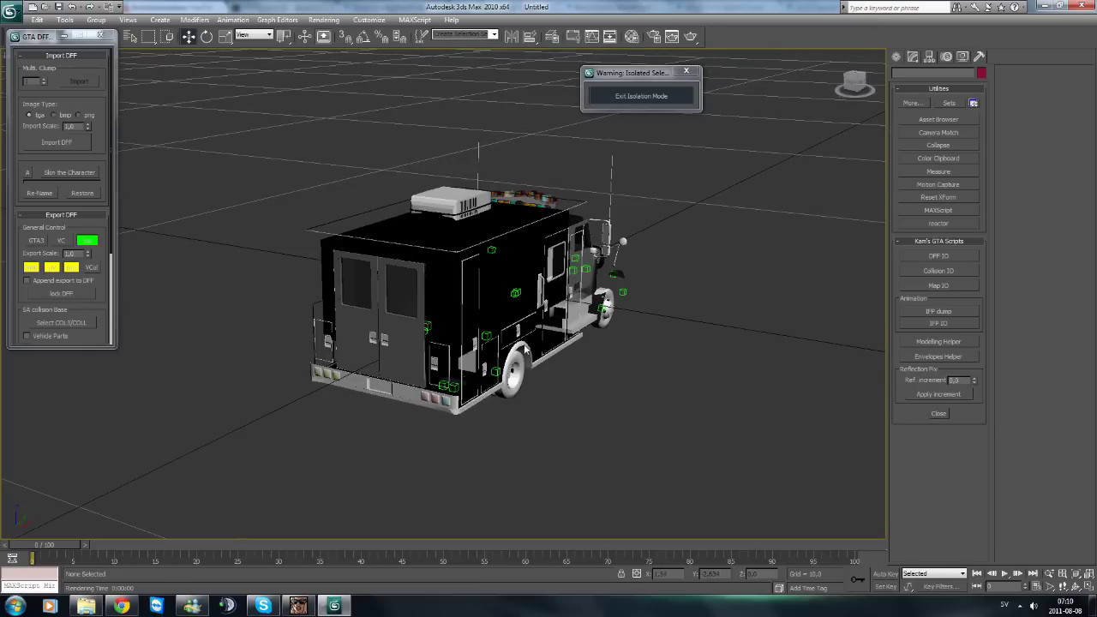
- Unhide all of the truck's hidden parts and orbit round to its side
right_click(521, 341)
click(541, 291)
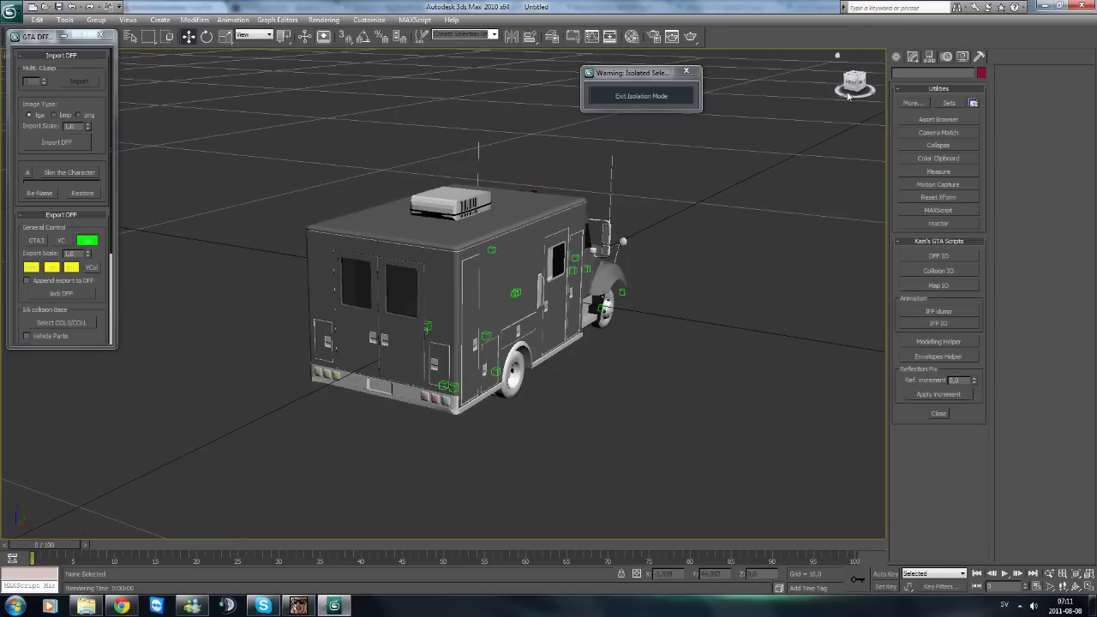
drag(838, 112, 300, 235)
scroll(351, 297, up, 3)
scroll(464, 291, down, 5)
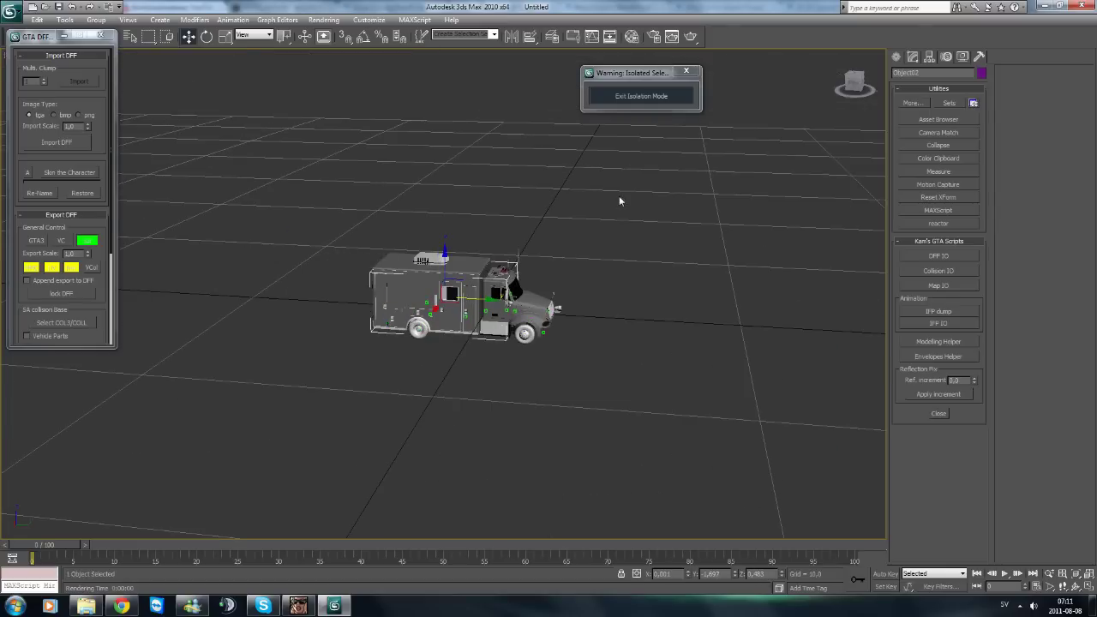
scroll(620, 201, down, 3)
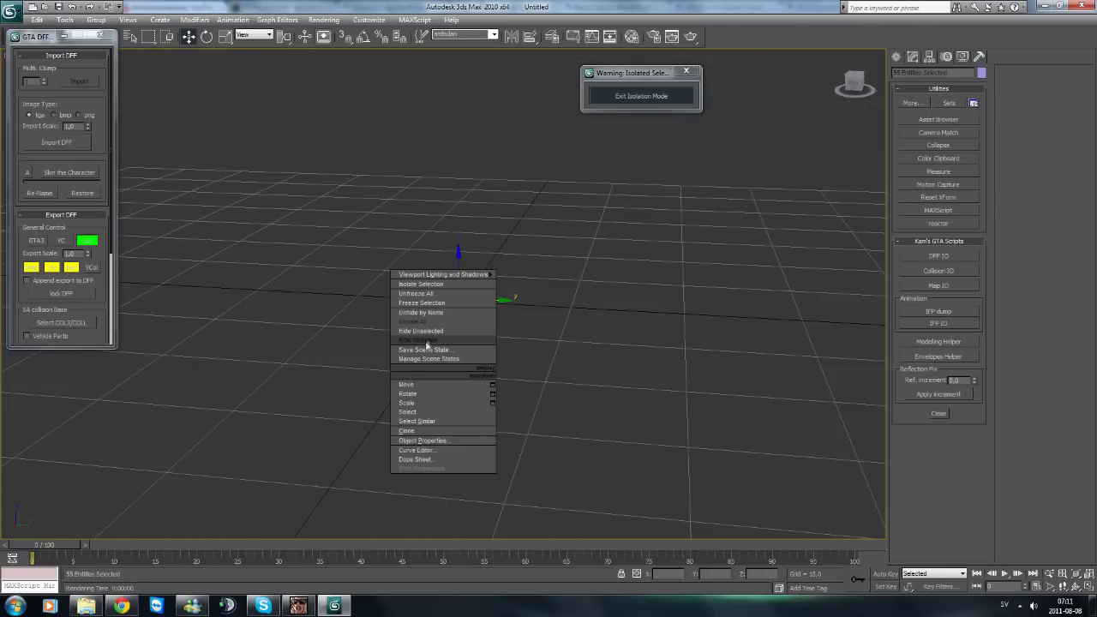